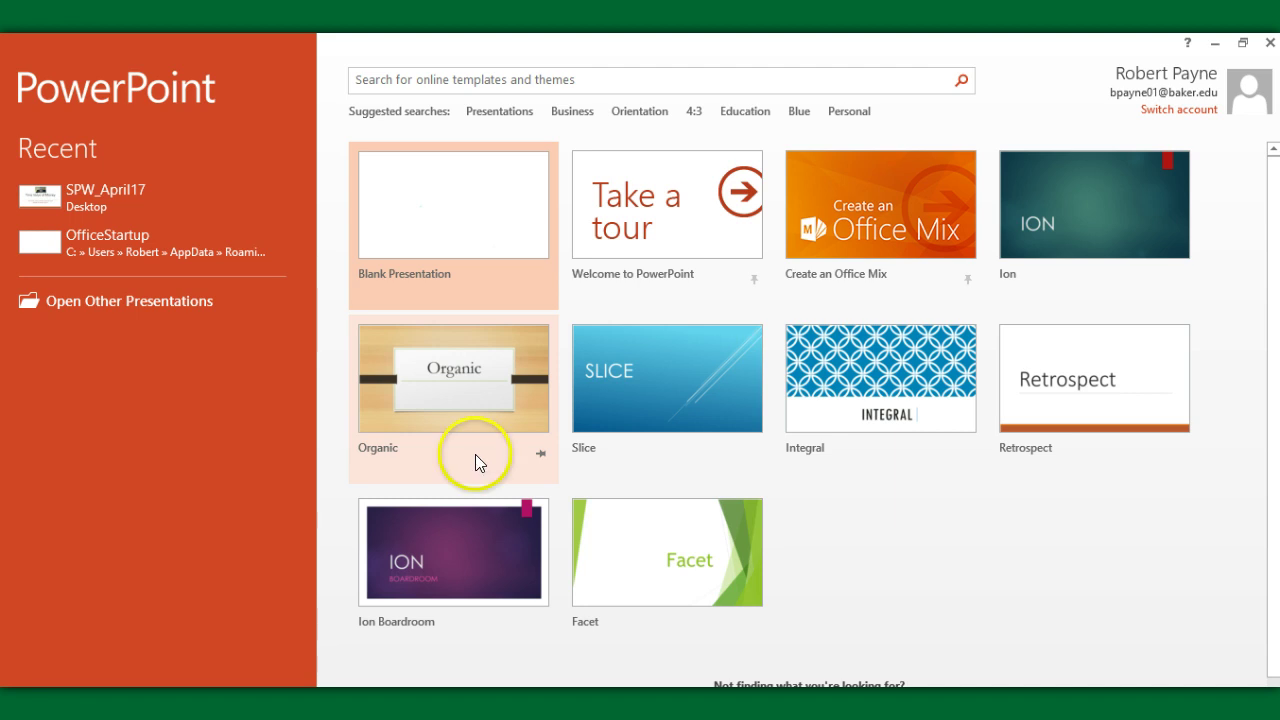
- Create a blank presentation and show the Home tab above its empty title slide
{"action": "left_click", "coordinate": [445, 208]}
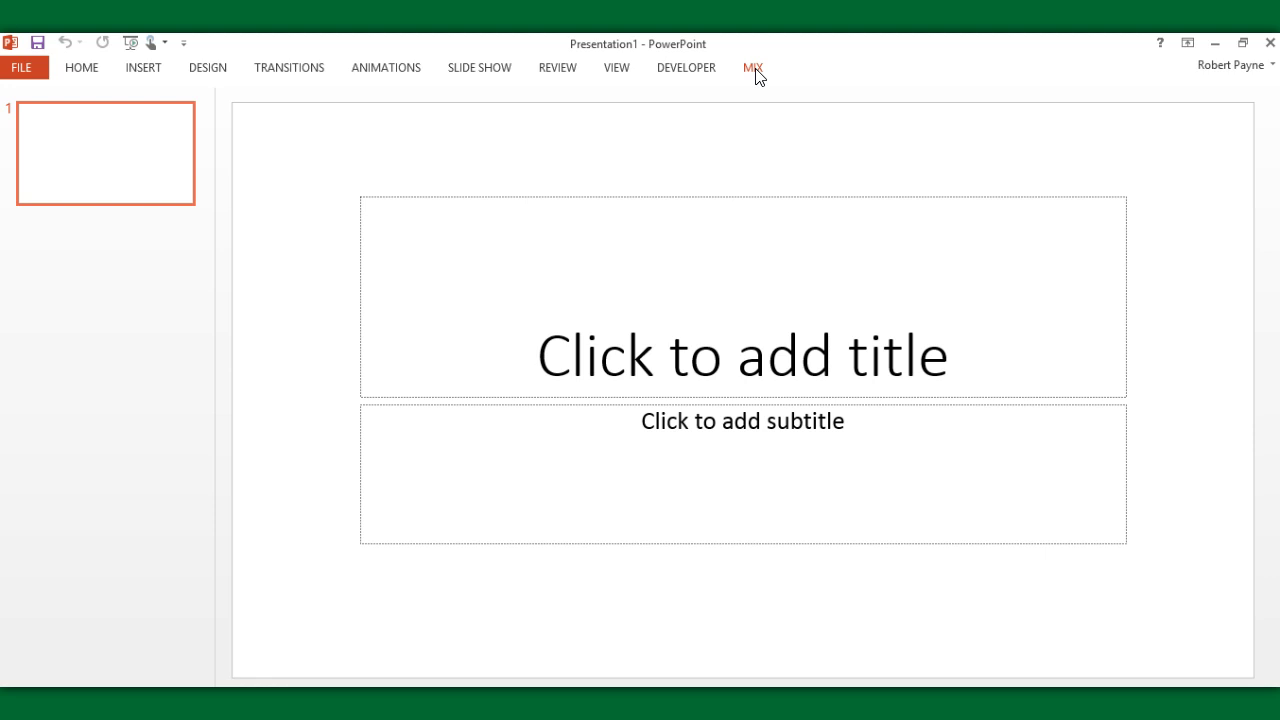
{"action": "left_click", "coordinate": [82, 69]}
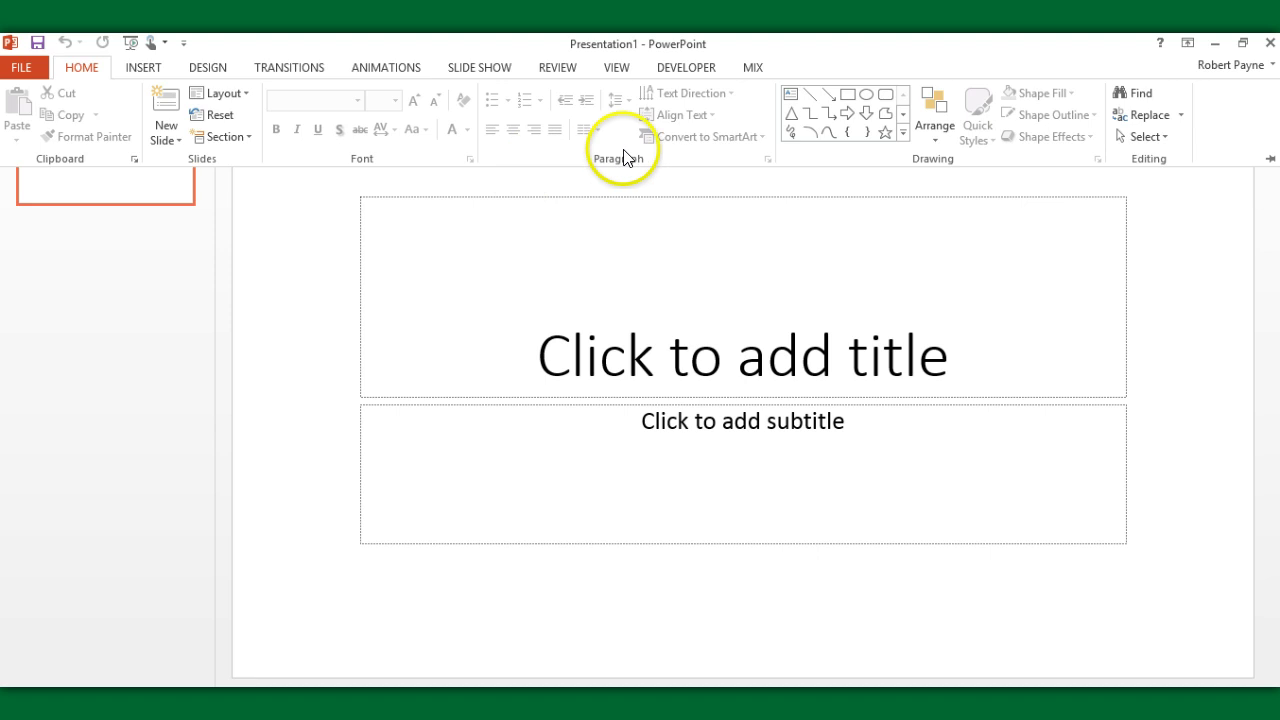
- Show the MIX tab with its recording, quiz and video-export commands
{"action": "left_click", "coordinate": [758, 72]}
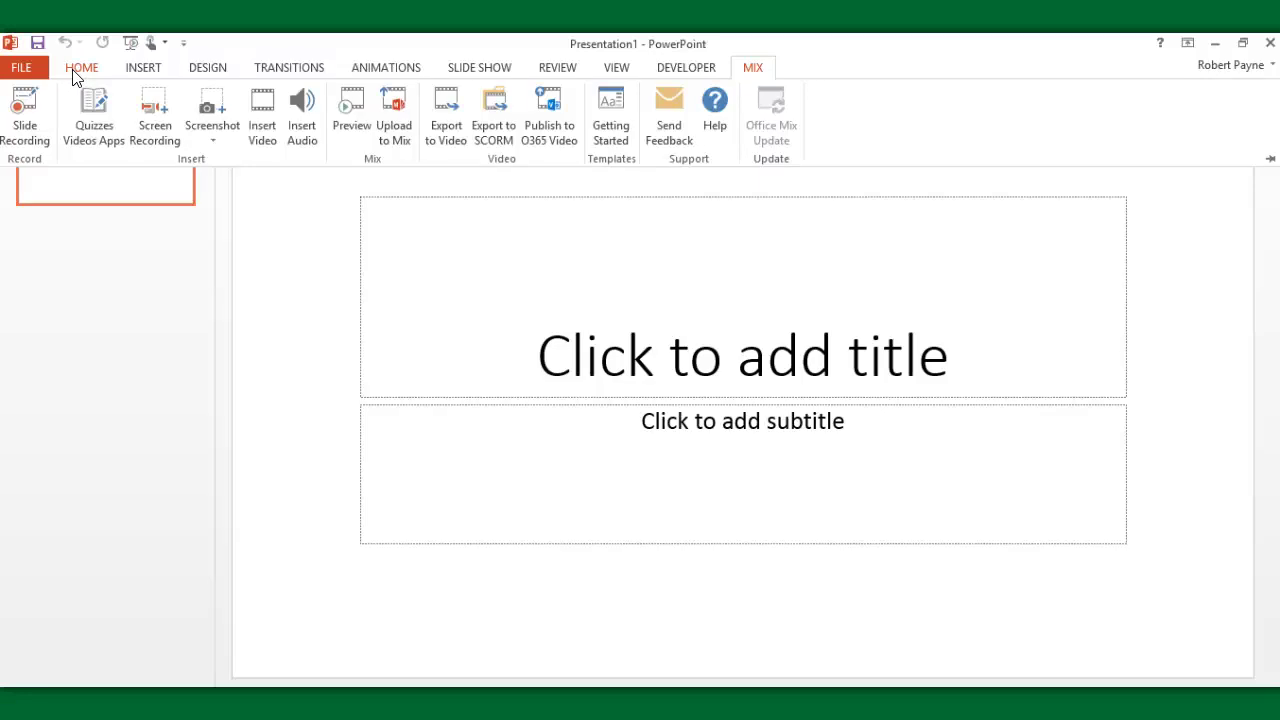
- Collapse the ribbon and open SPW_April17 from Recent Presentations
{"action": "left_click", "coordinate": [78, 70]}
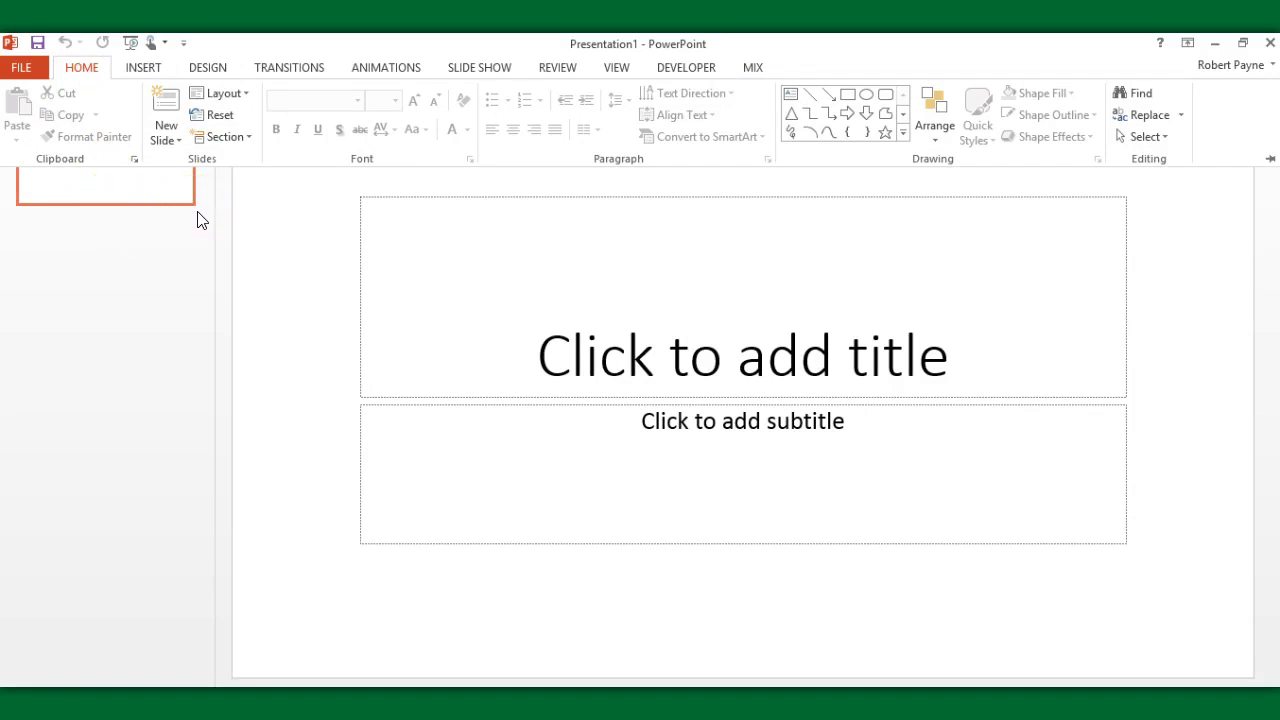
{"action": "key", "text": "ctrl+F1"}
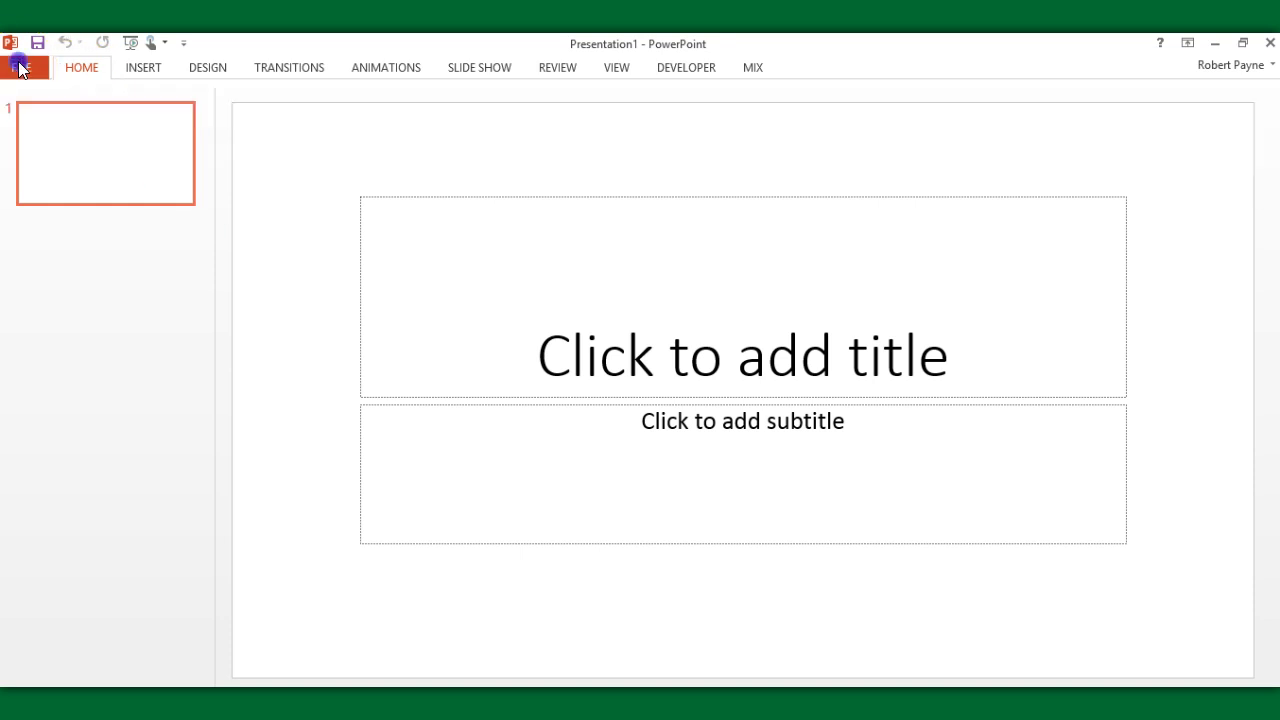
{"action": "left_click", "coordinate": [20, 68]}
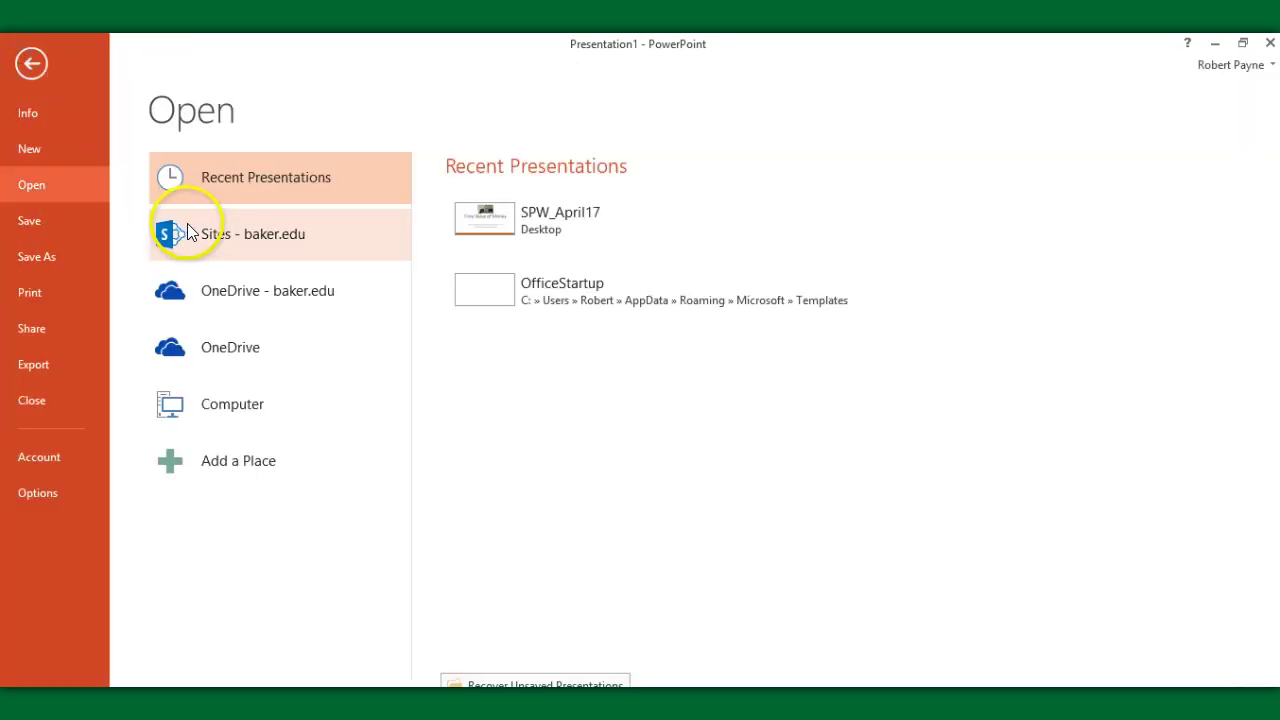
{"action": "left_click", "coordinate": [565, 218]}
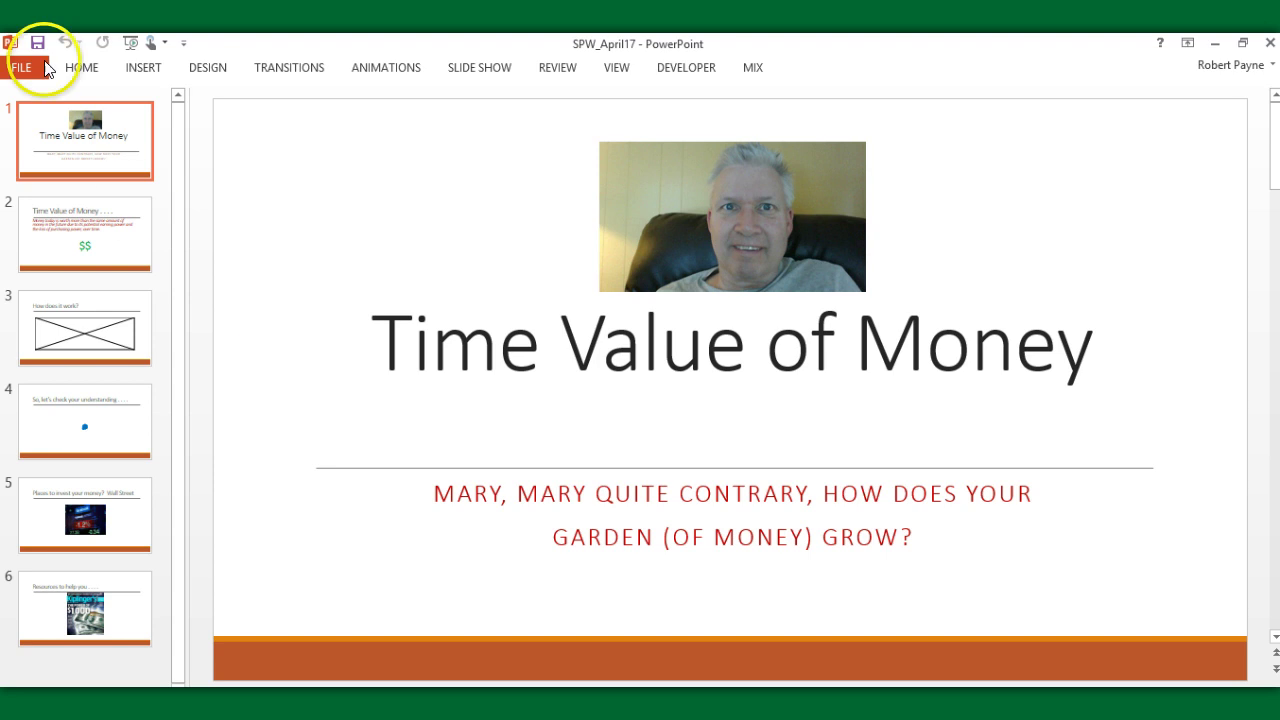
- Select the Time Value of Money title slide and keep the ribbon collapsed so all six thumbnails fit
{"action": "left_click", "coordinate": [79, 147]}
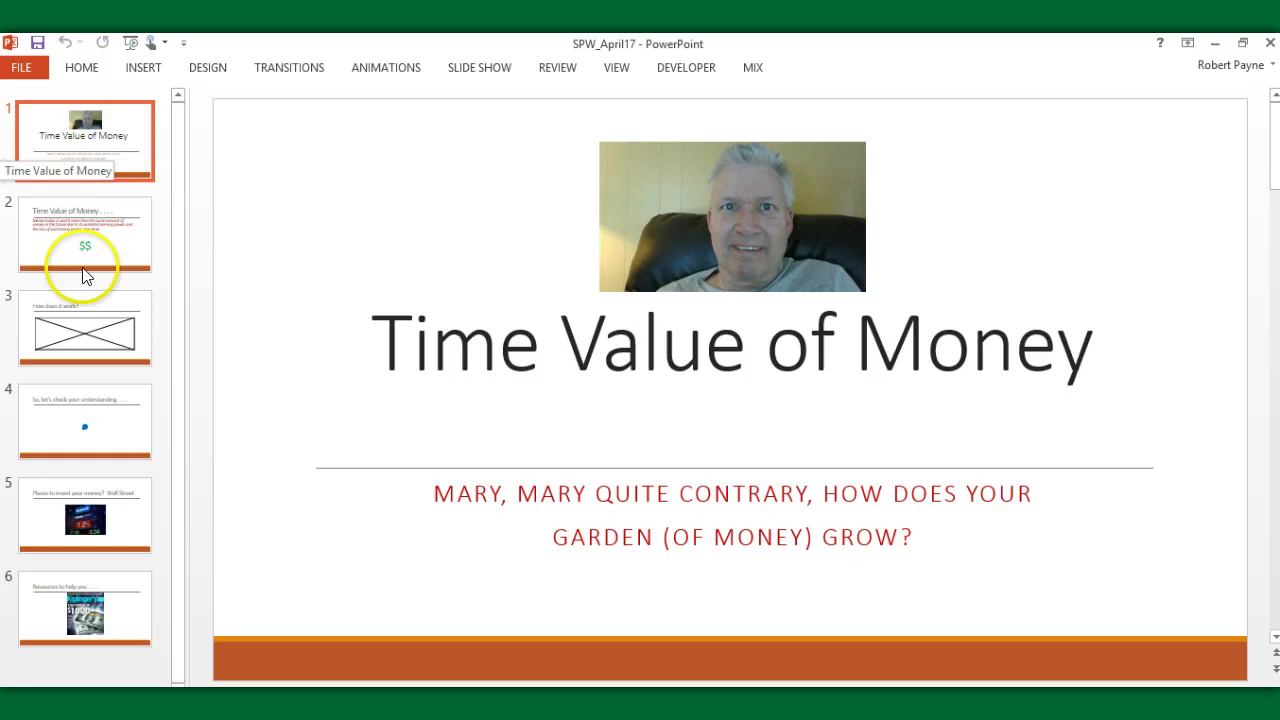
{"action": "left_click", "coordinate": [85, 73]}
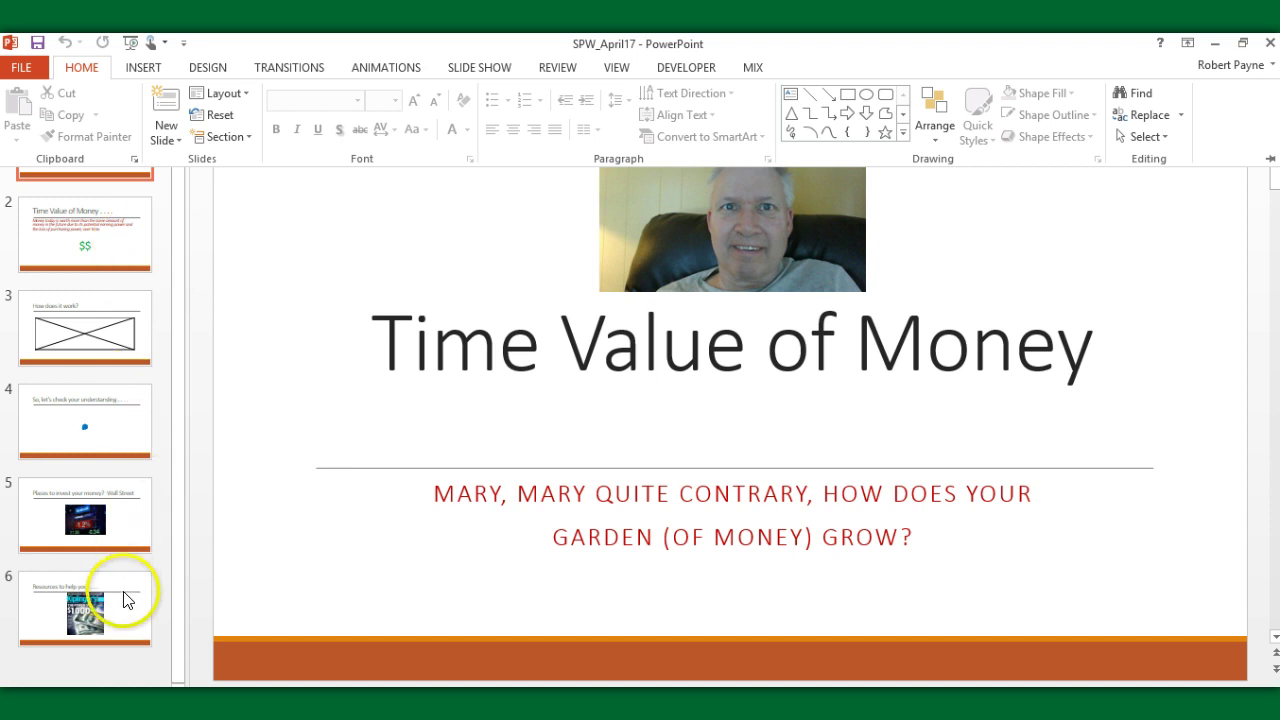
{"action": "key", "text": "ctrl+F1"}
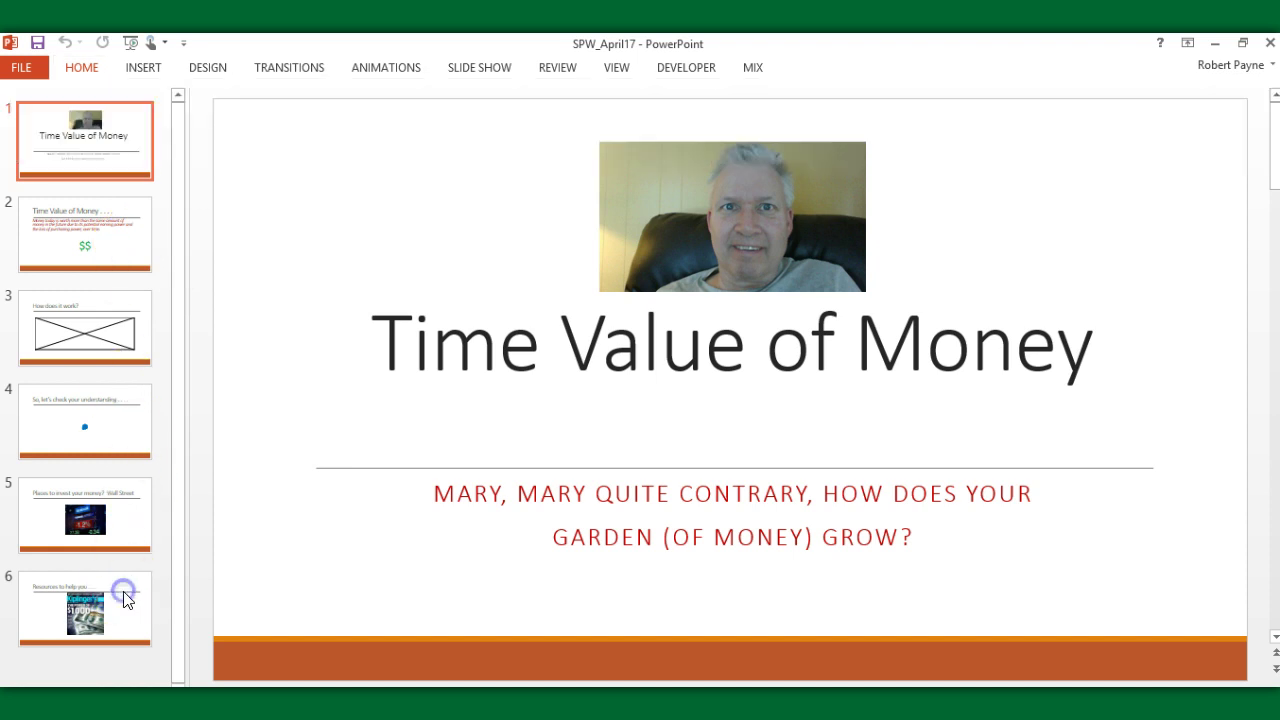
- Insert a Title and Content slide and drag it below slide 6 as slide 7
{"action": "left_click", "coordinate": [78, 58]}
{"action": "left_click", "coordinate": [168, 130]}
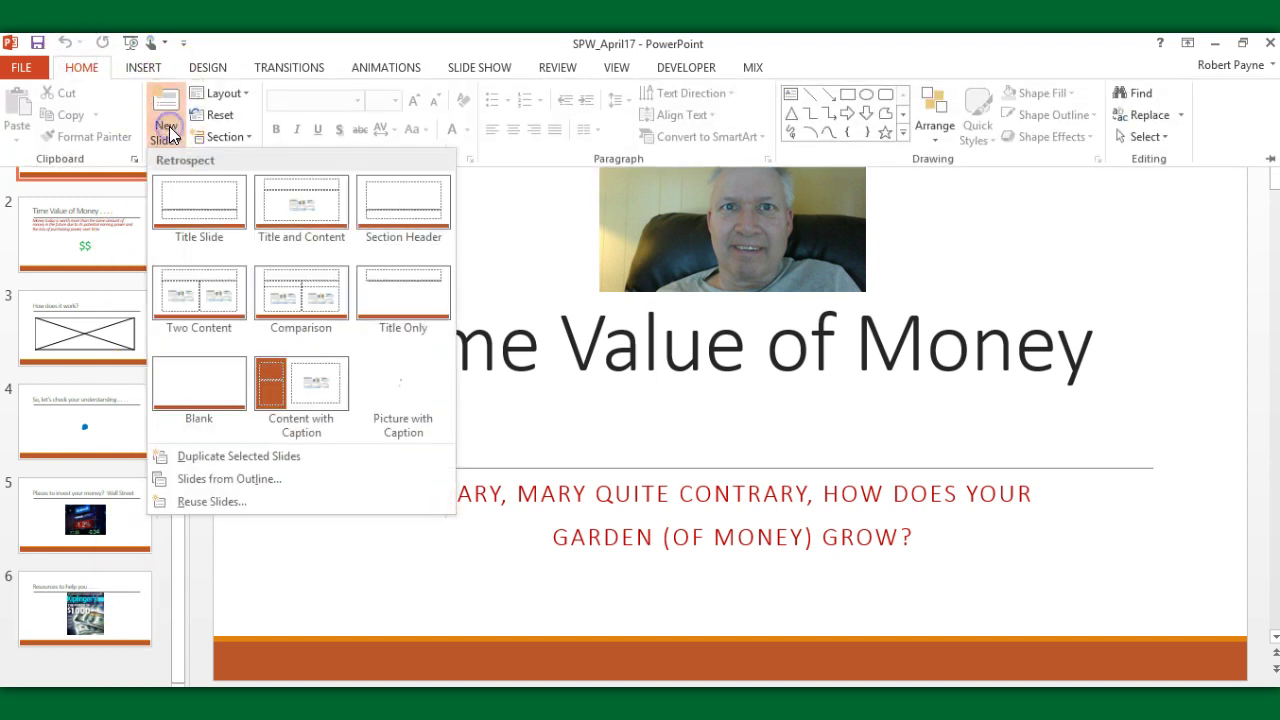
{"action": "left_click", "coordinate": [300, 198]}
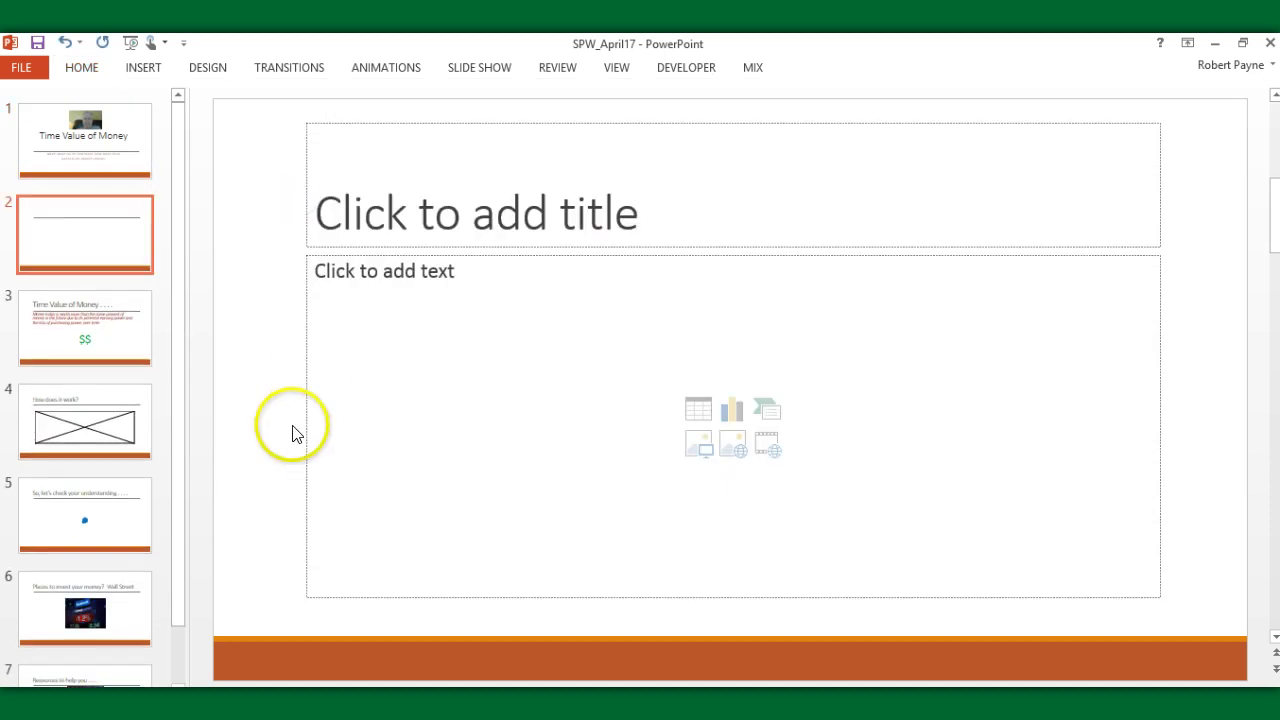
{"action": "scroll", "coordinate": [266, 480], "scroll_direction": "down", "scroll_amount": 4}
{"action": "scroll", "coordinate": [266, 480], "scroll_direction": "up", "scroll_amount": 5}
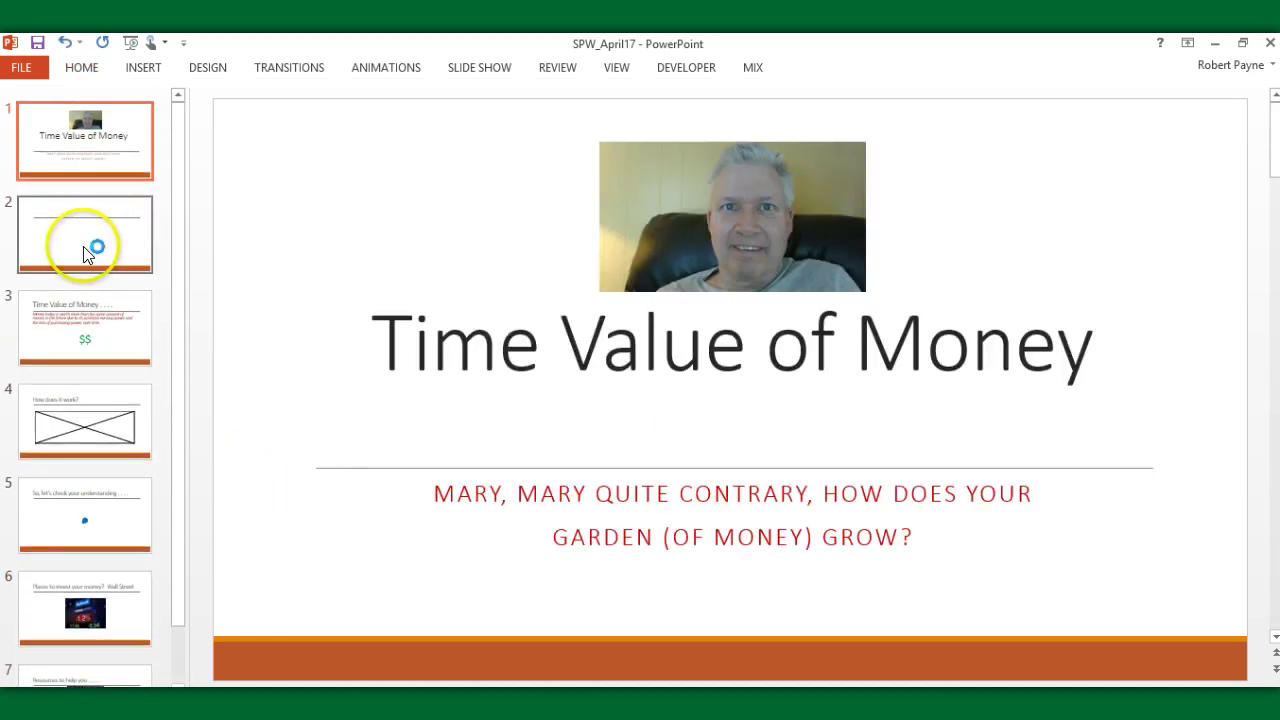
{"action": "left_click", "coordinate": [84, 240]}
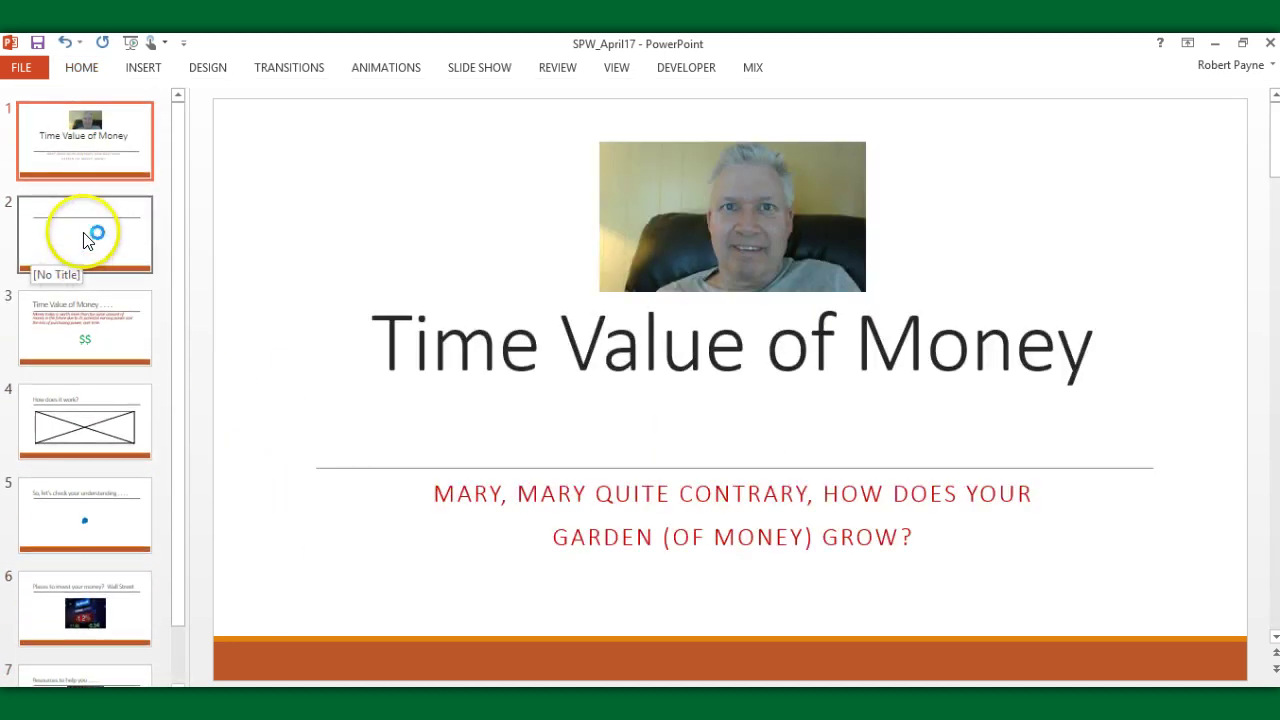
{"action": "left_click_drag", "start_coordinate": [84, 240], "coordinate": [120, 630]}
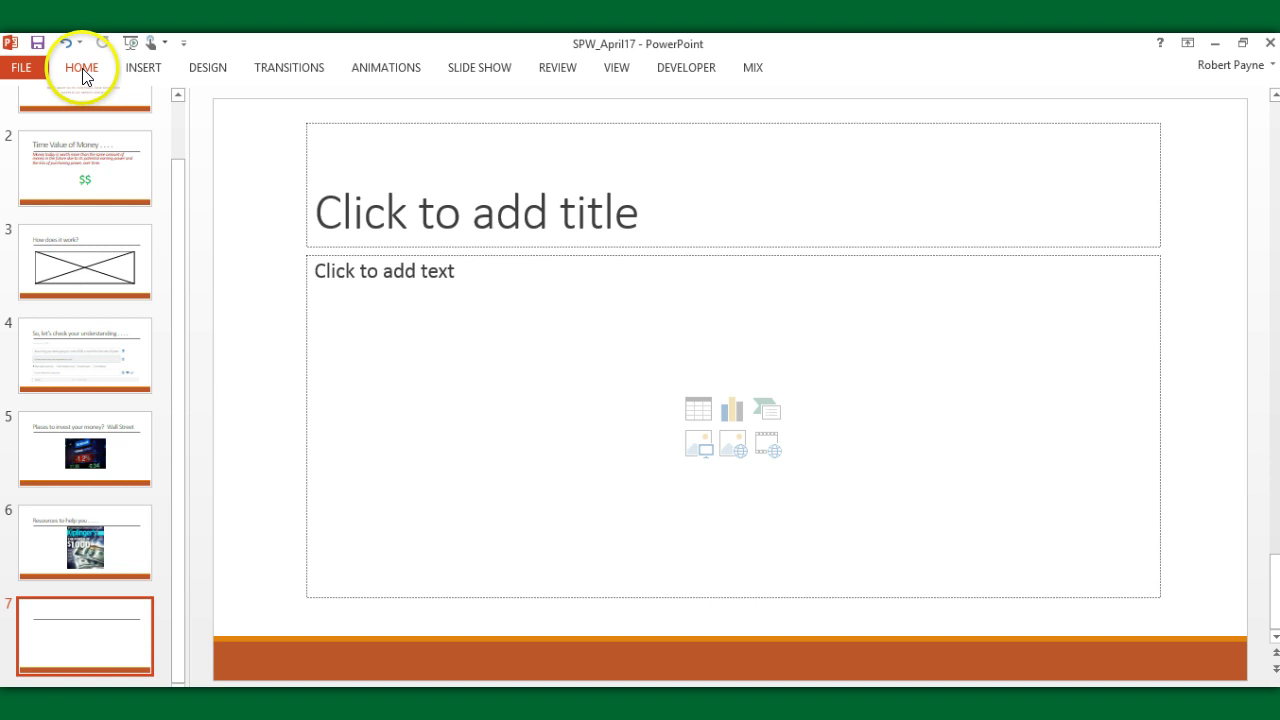
- Show the MIX tab's Slide Recording and Quizzes Videos Apps commands for blank slide 7
{"action": "left_click", "coordinate": [753, 69]}
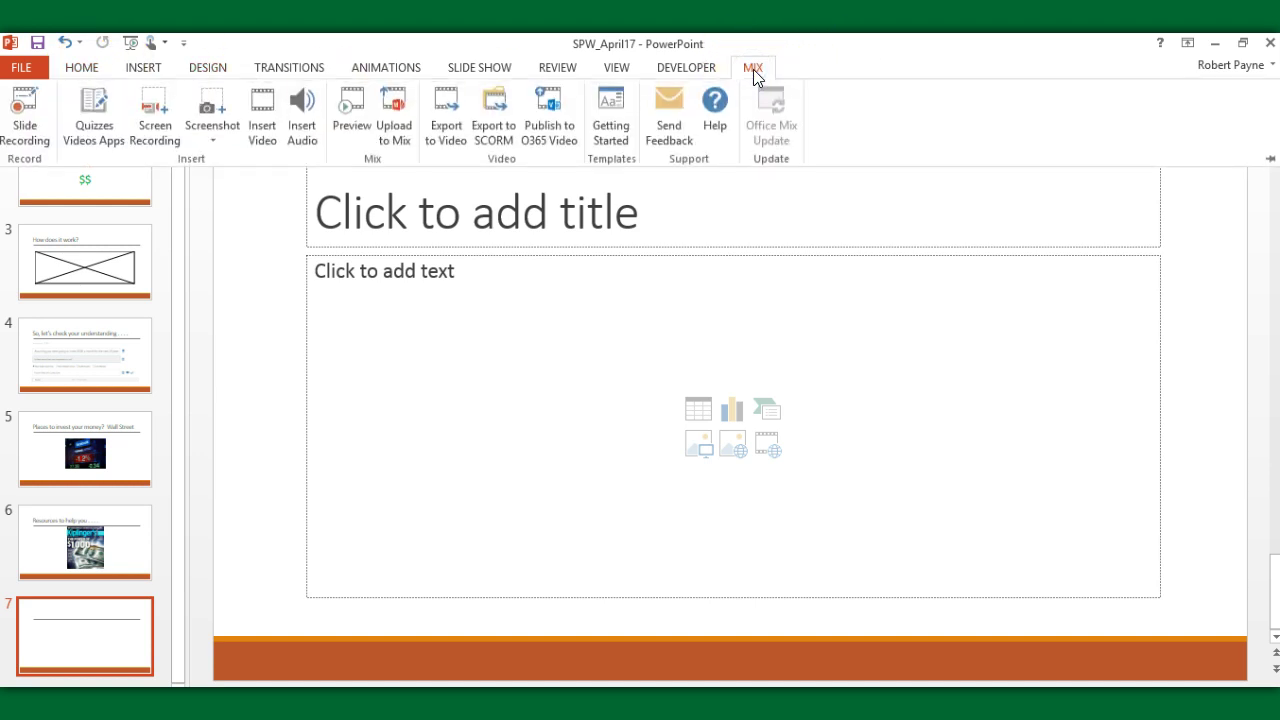
{"action": "left_click", "coordinate": [30, 124]}
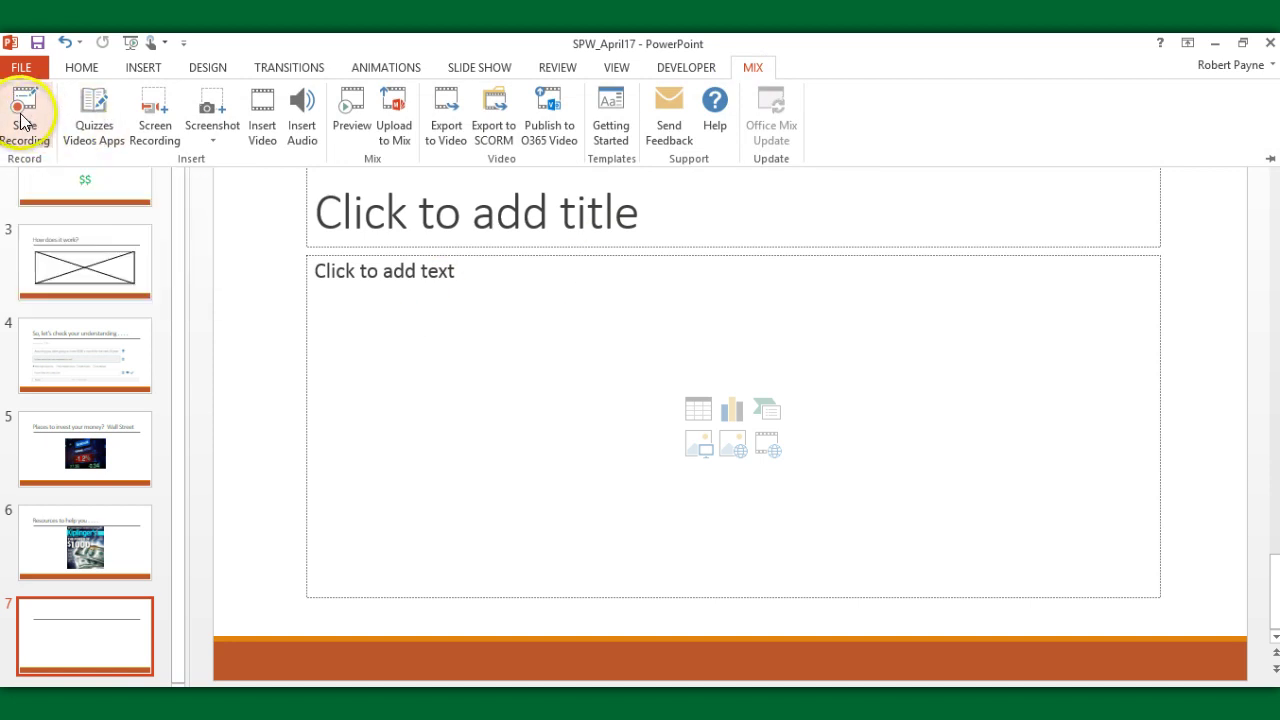
- Open Quizzes Videos Apps to add a quiz, video or app to the slide
{"action": "left_click", "coordinate": [93, 128]}
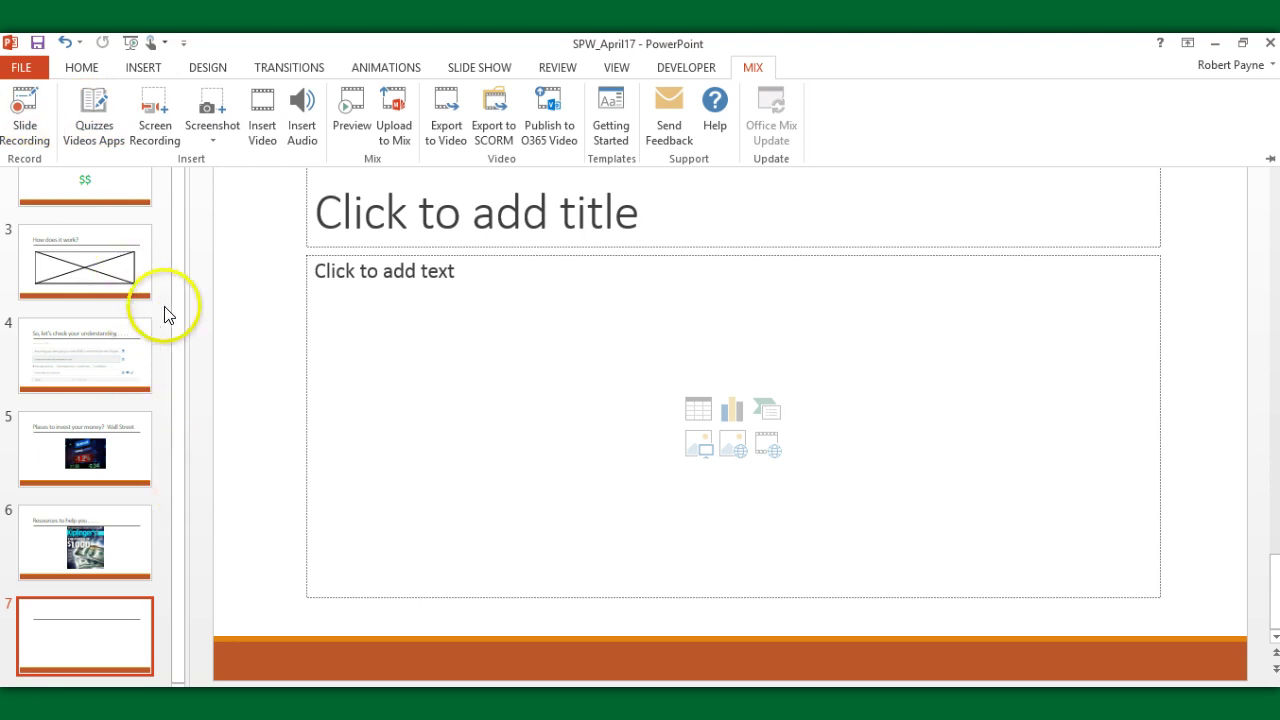
{"action": "key", "text": "ctrl+F1"}
{"action": "left_click", "coordinate": [108, 180]}
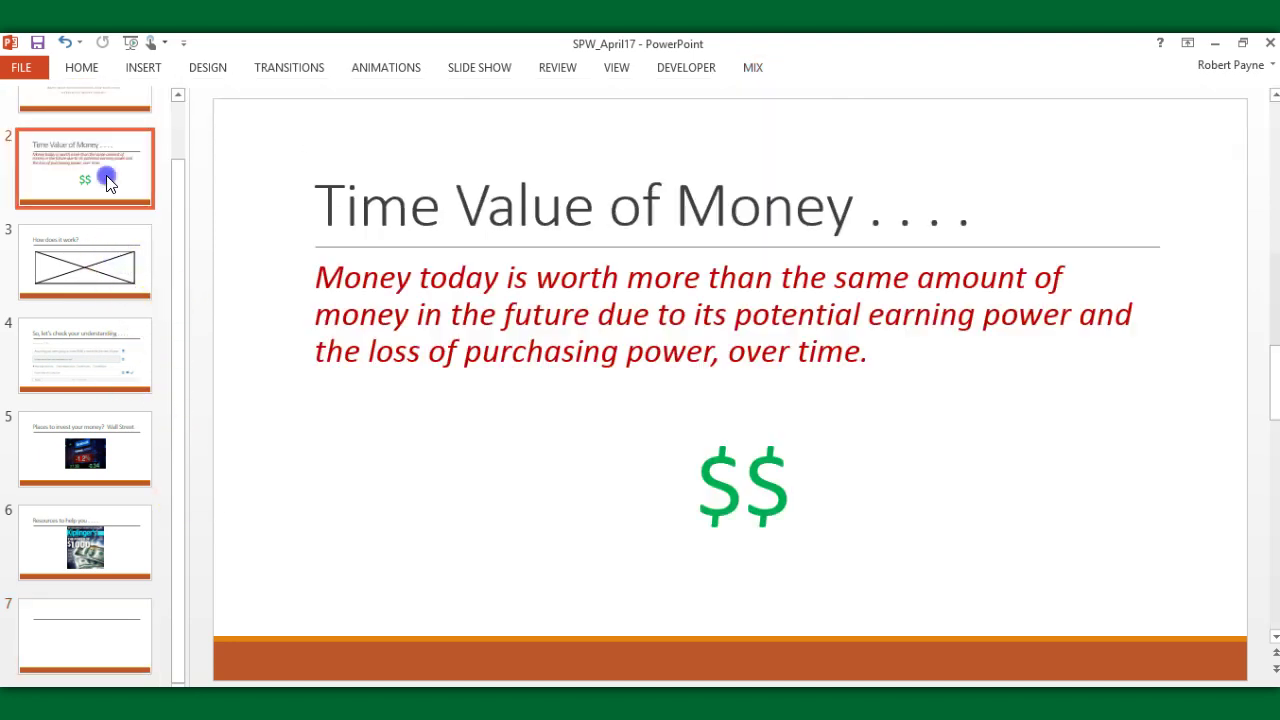
{"action": "scroll", "coordinate": [106, 177], "scroll_direction": "up", "scroll_amount": 2}
{"action": "left_click", "coordinate": [111, 132]}
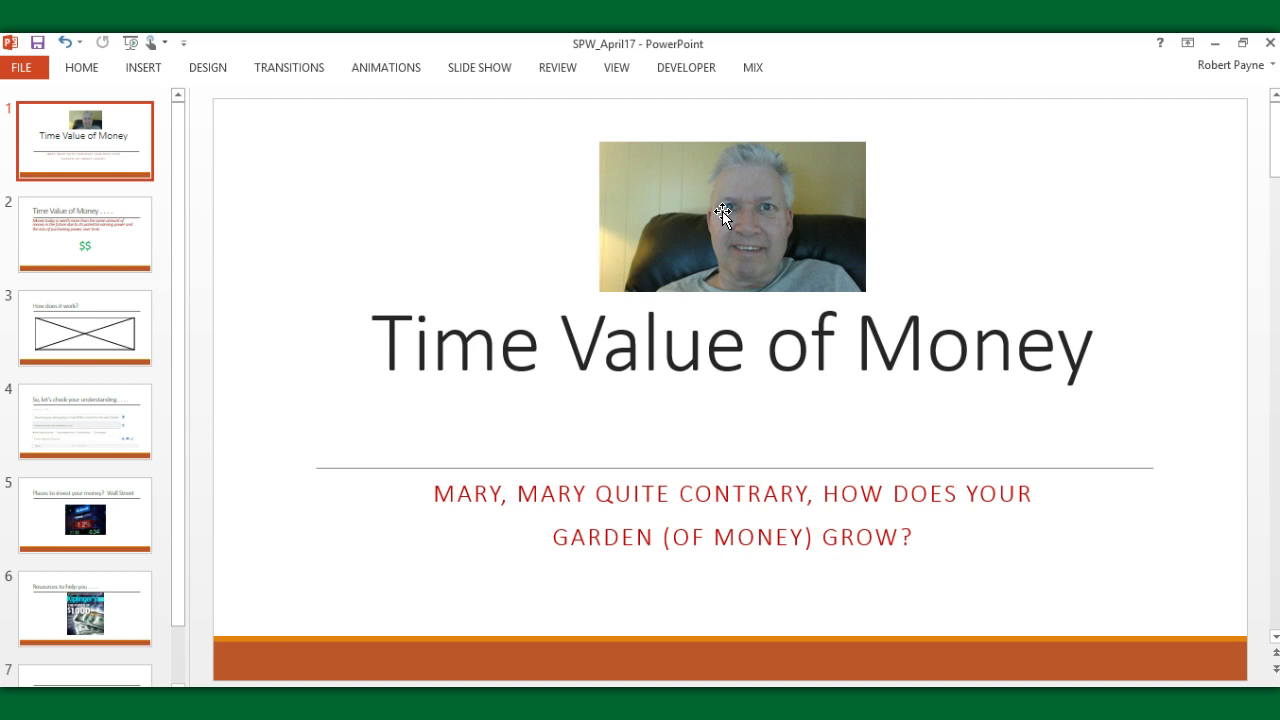
{"action": "left_click", "coordinate": [104, 232]}
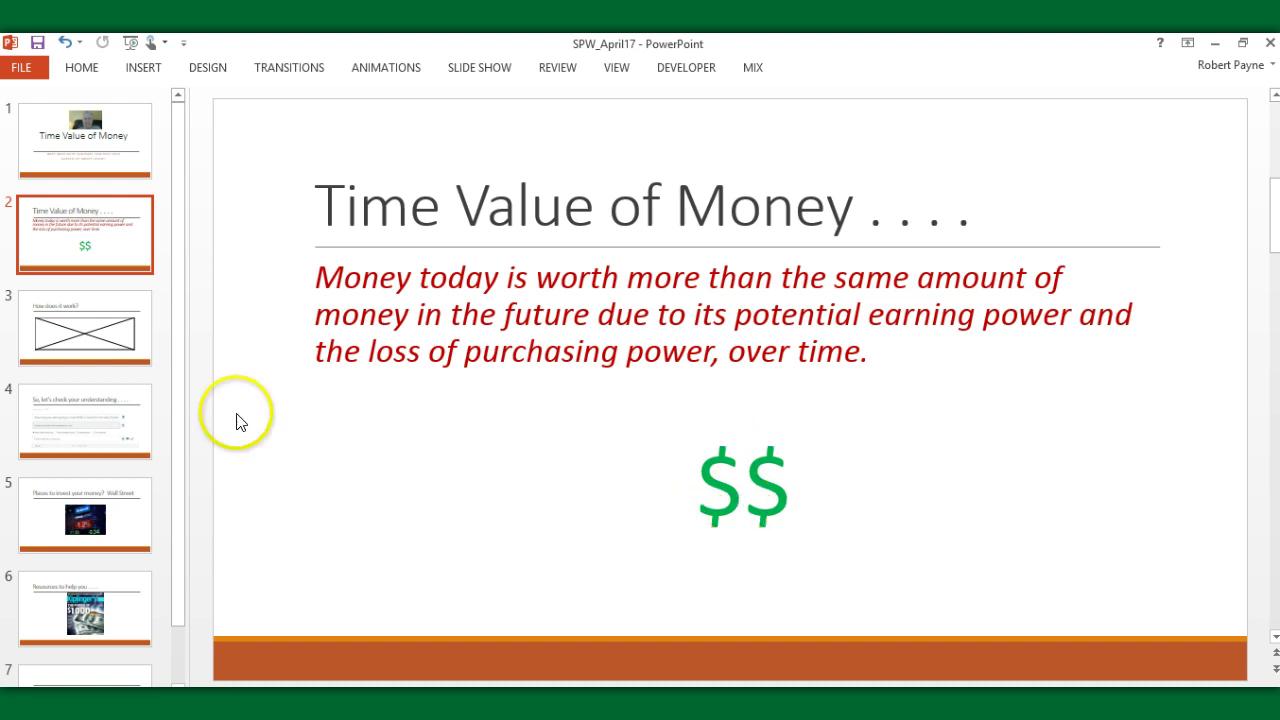
{"action": "left_click", "coordinate": [118, 311]}
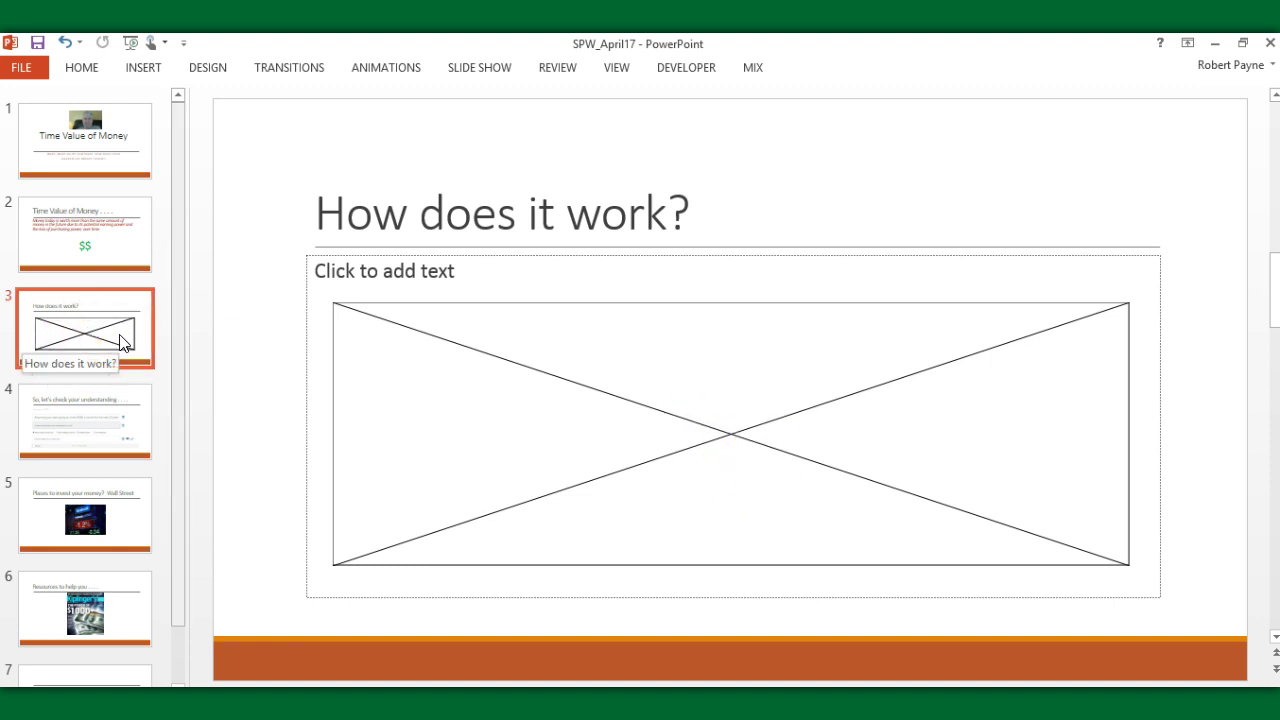
- Open slide 4 and scroll, select and activate its quiz on the $500-a-month investment
{"action": "left_click", "coordinate": [134, 423]}
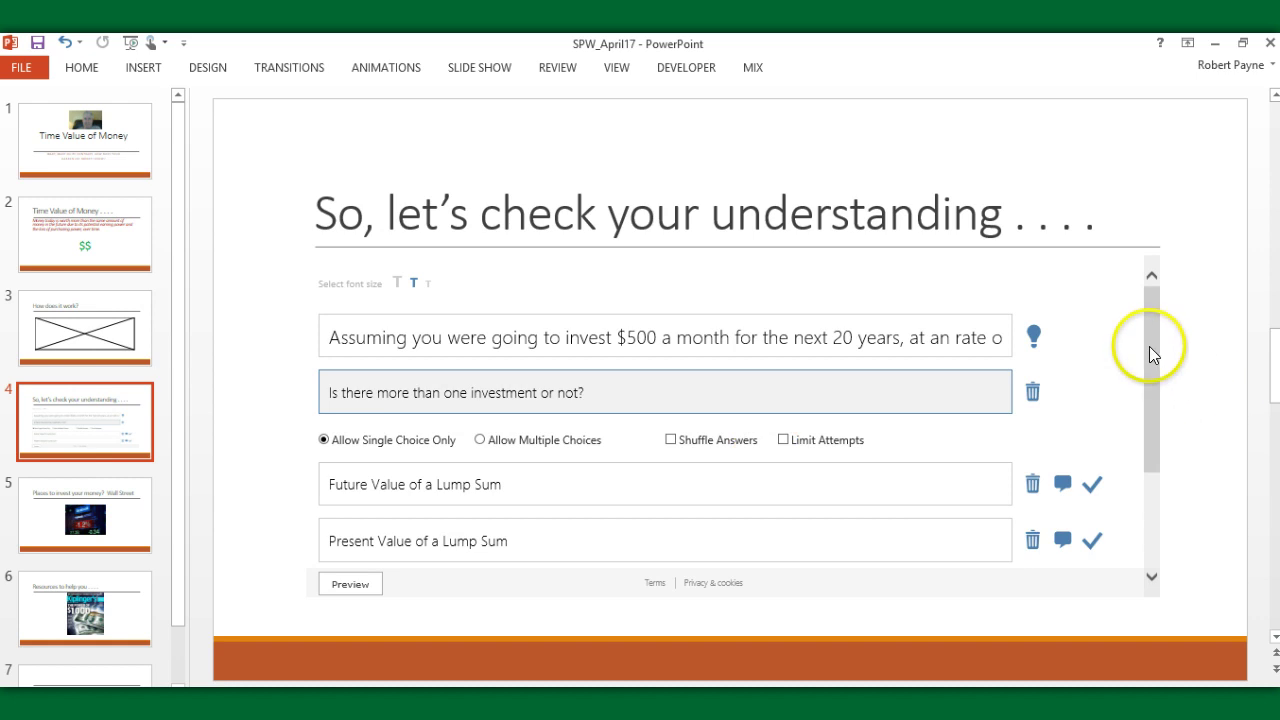
{"action": "left_click_drag", "start_coordinate": [1149, 346], "coordinate": [1163, 249]}
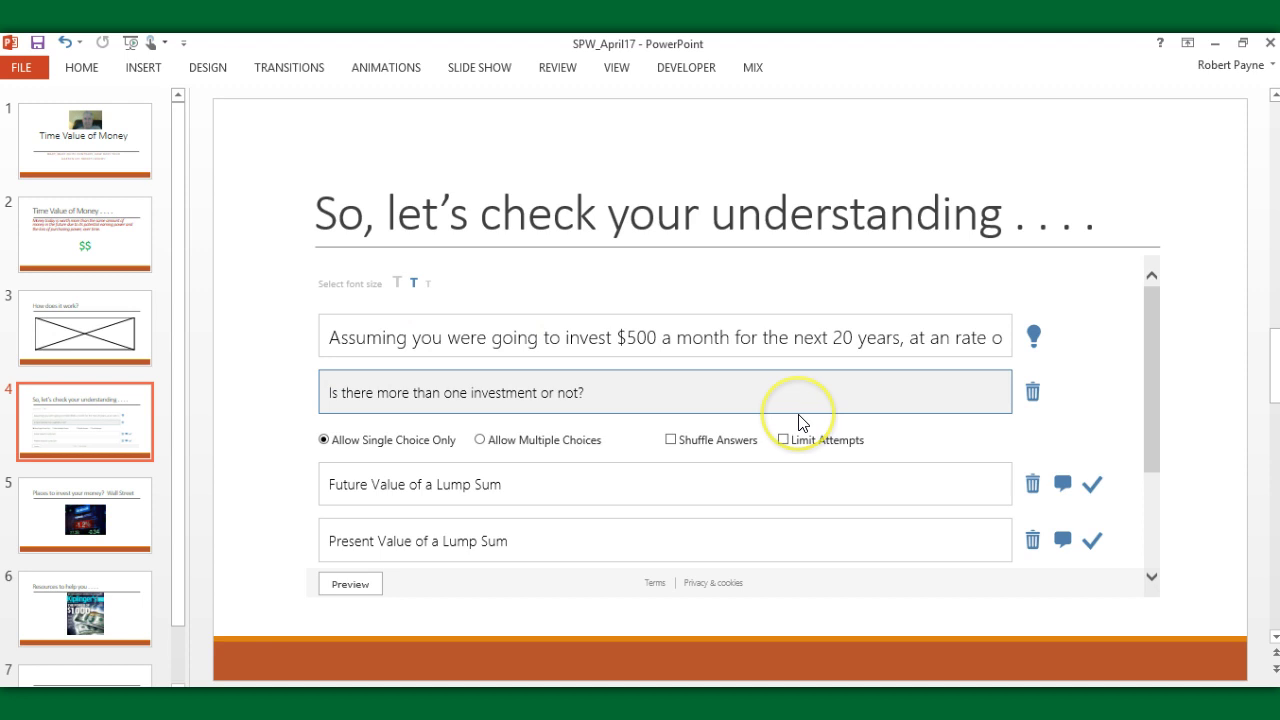
{"action": "left_click", "coordinate": [1155, 360]}
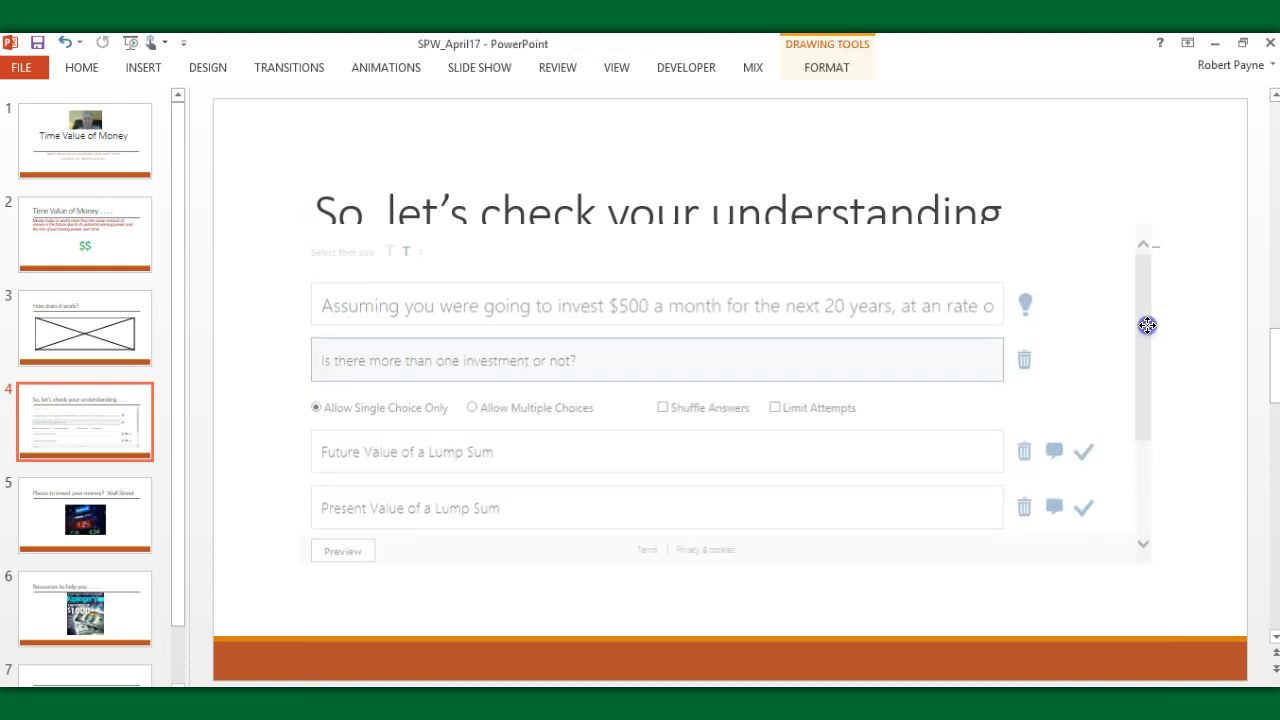
{"action": "left_click", "coordinate": [1165, 352]}
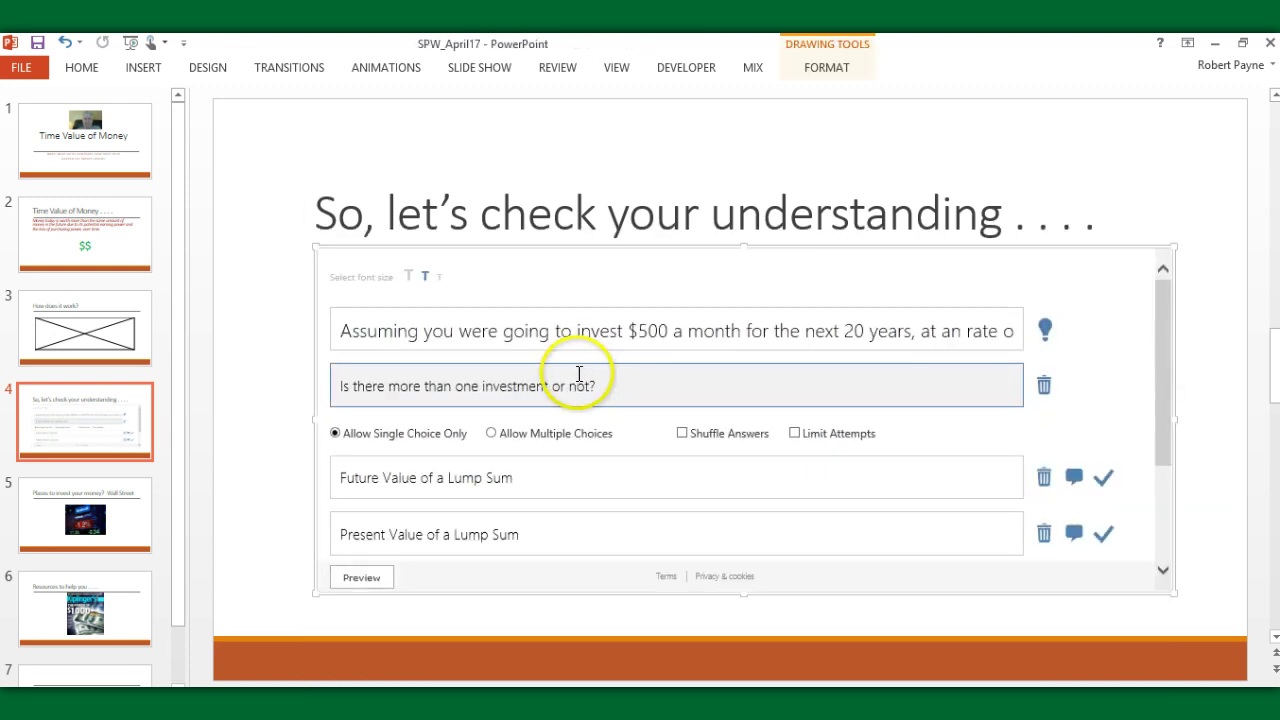
{"action": "left_click", "coordinate": [1114, 304]}
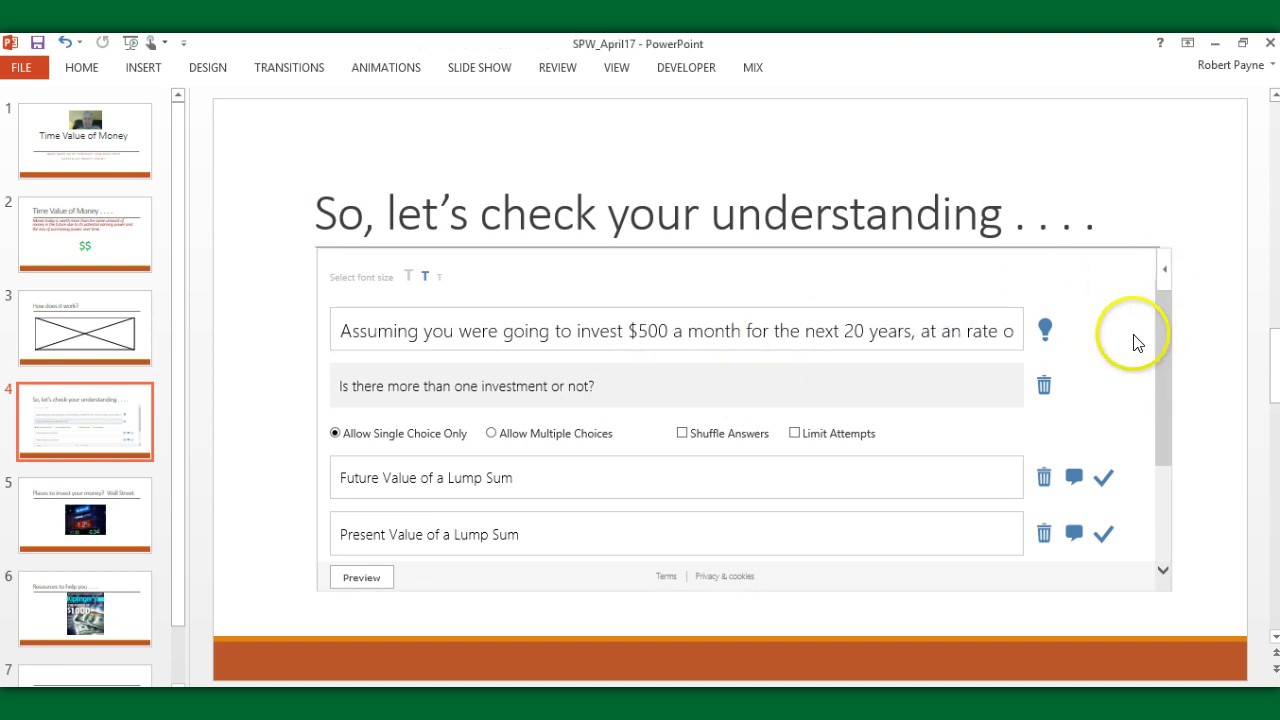
{"action": "mouse_move", "coordinate": [1160, 344]}
{"action": "left_mouse_down"}
{"action": "mouse_move", "coordinate": [1157, 446]}
{"action": "mouse_move", "coordinate": [1152, 333]}
{"action": "left_mouse_up"}
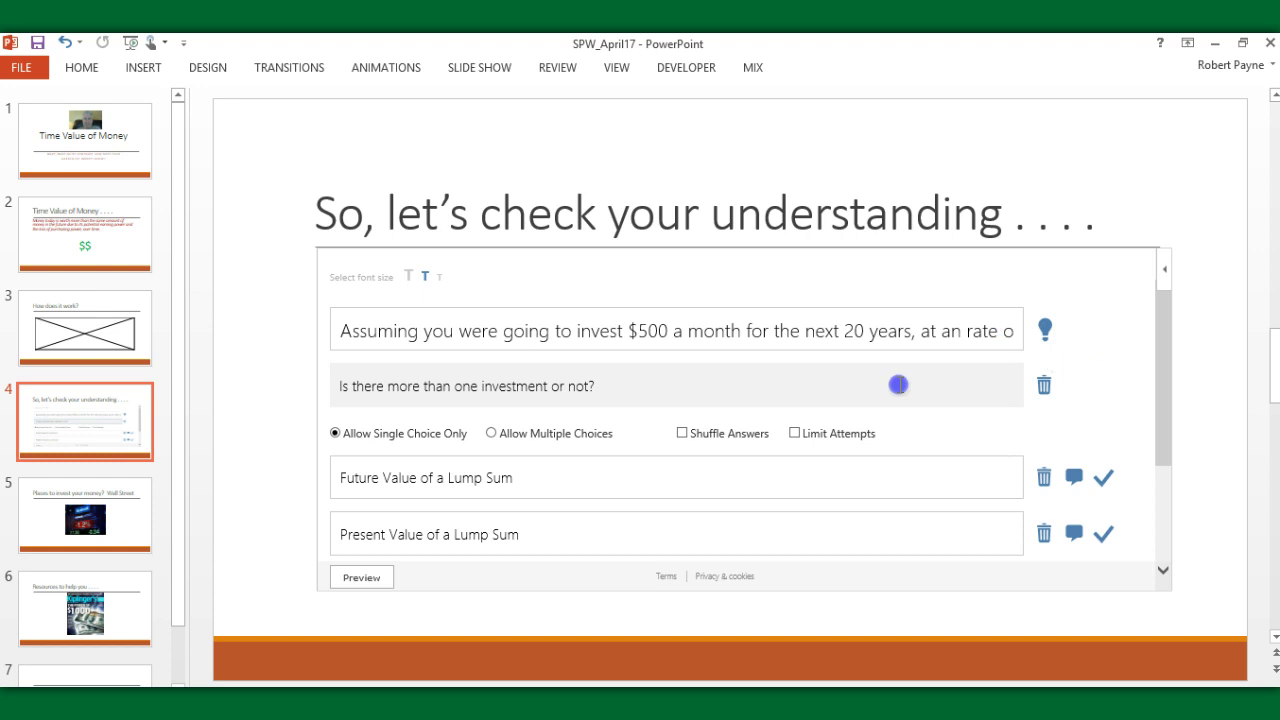
- Scroll the quiz to reveal all four answers, with Future Value of an Annuity marked correct
{"action": "scroll", "coordinate": [707, 388], "scroll_direction": "down", "scroll_amount": 4}
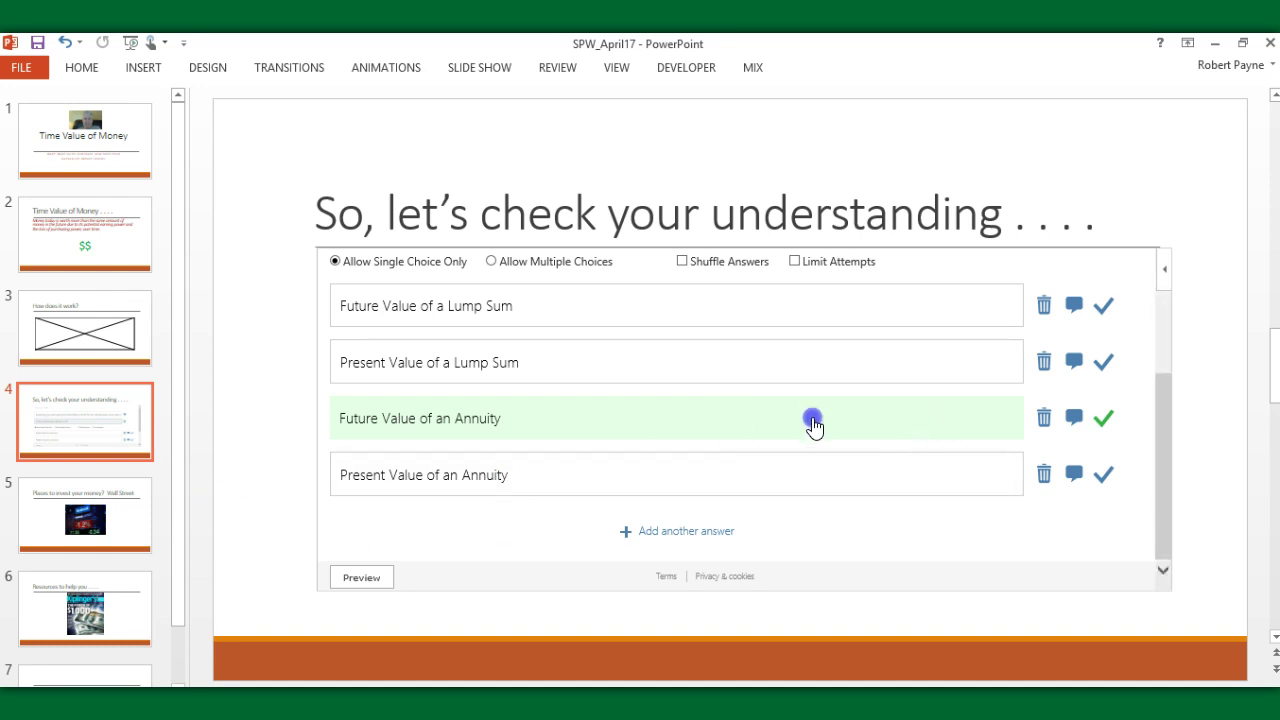
- Go to slide 5, 'Places to invest your money? Wall Street', with its NASDAQ ticker picture
{"action": "left_click", "coordinate": [58, 518]}
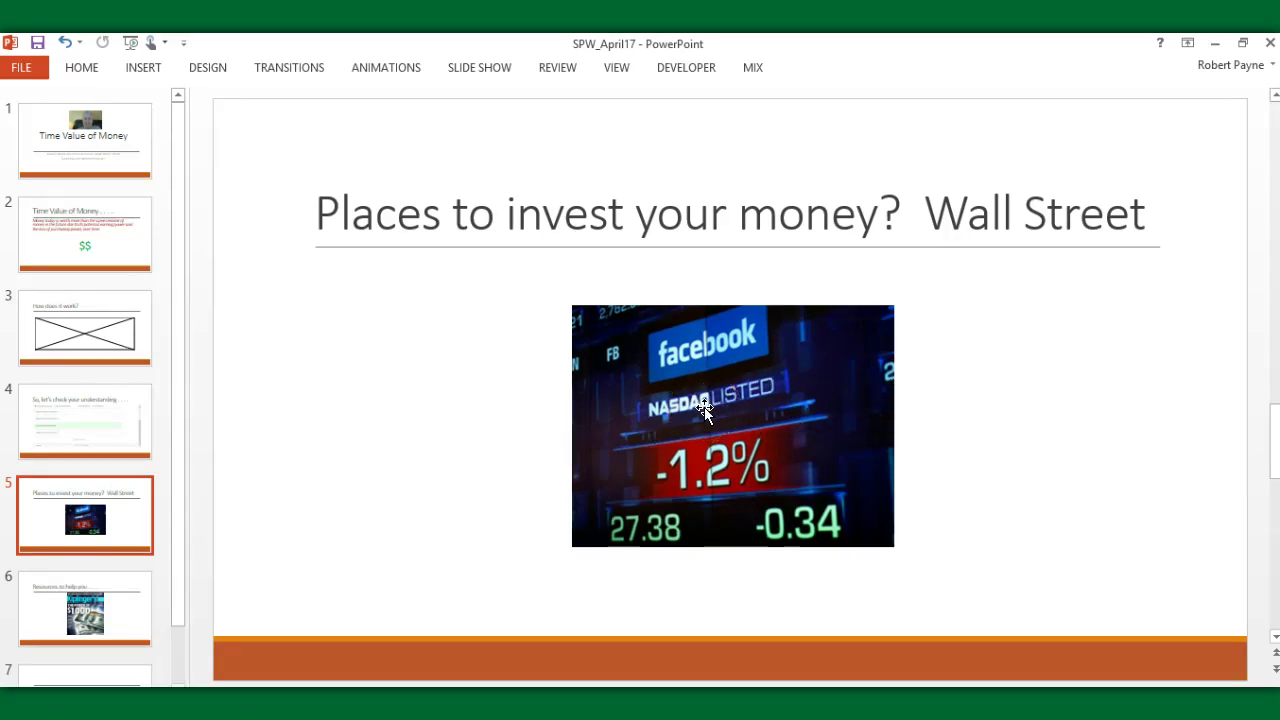
- Select slide 6, 'Resources to help you', showing the Kiplinger's magazine cover
{"action": "left_click", "coordinate": [122, 600]}
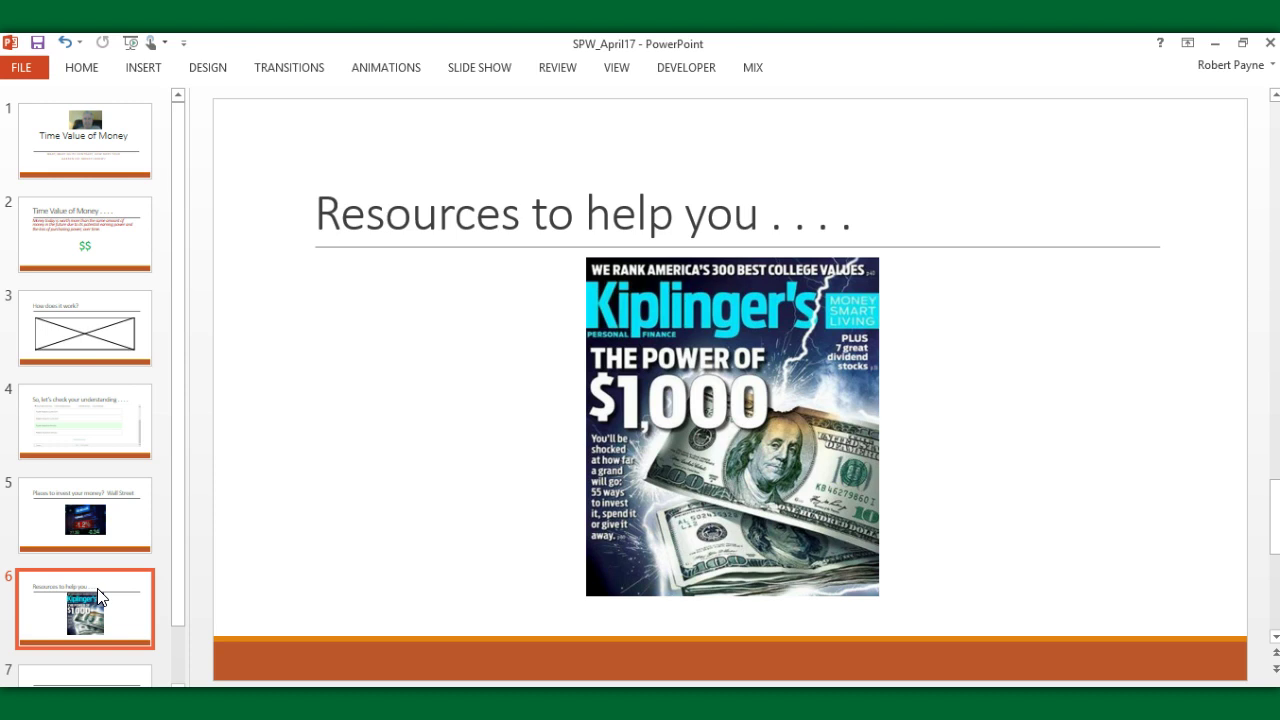
{"action": "left_click", "coordinate": [82, 618]}
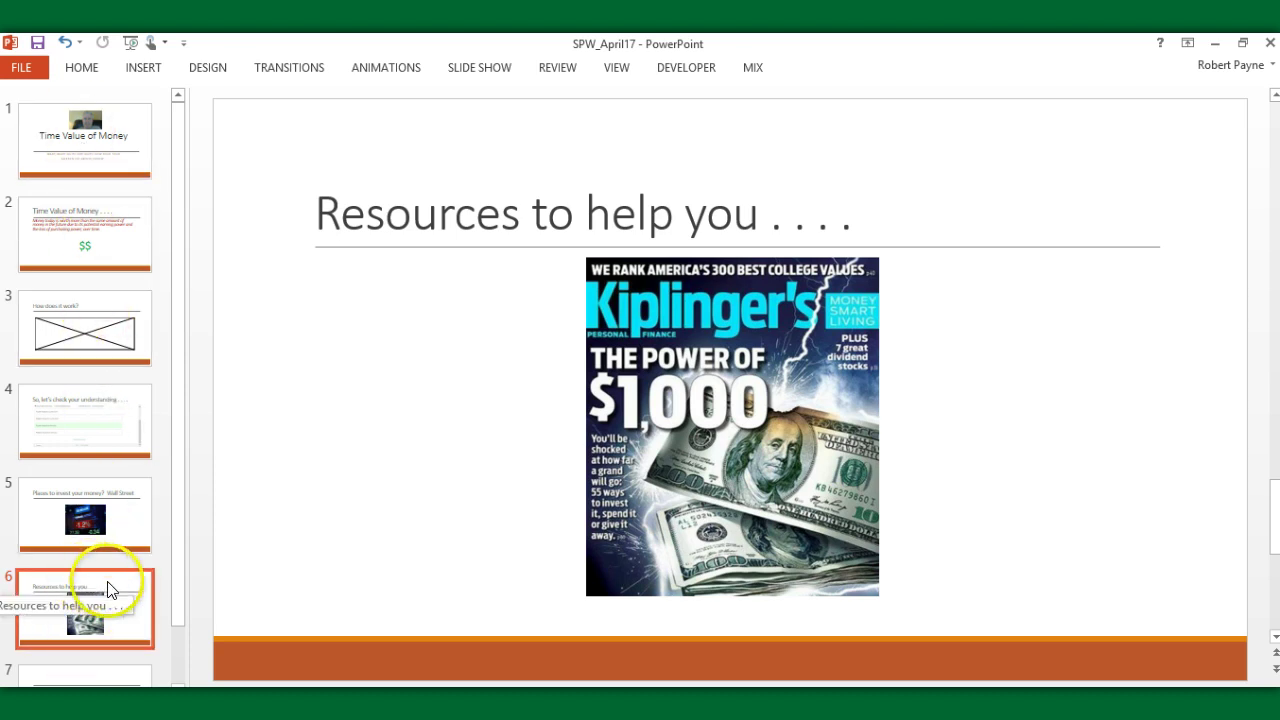